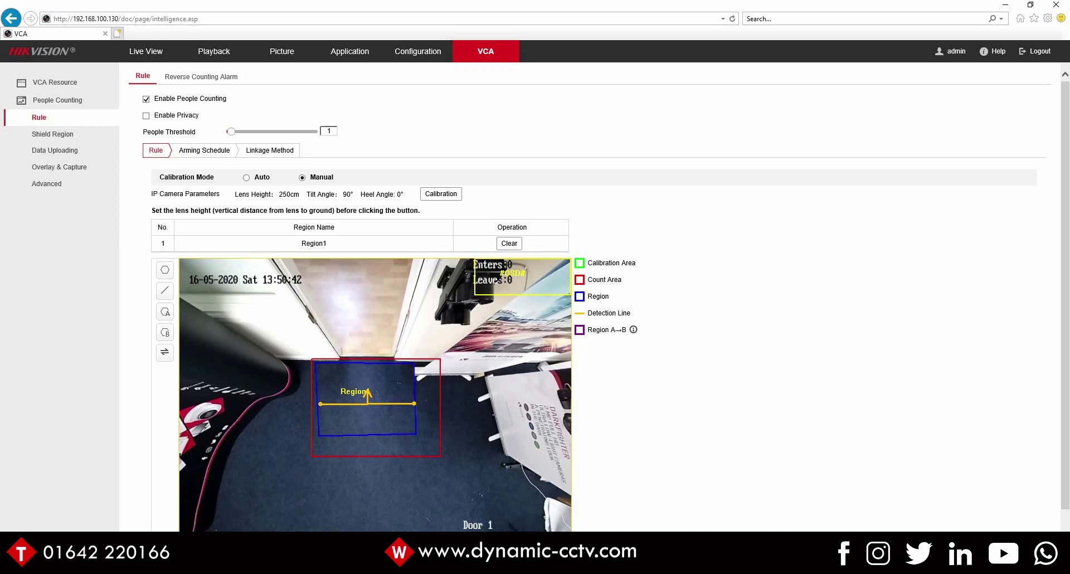
# Enable privacy in the camera's people counting rule and check the resulting preview overlay
pyautogui.click(146, 115)
pyautogui.scroll(-1, 599, 297)
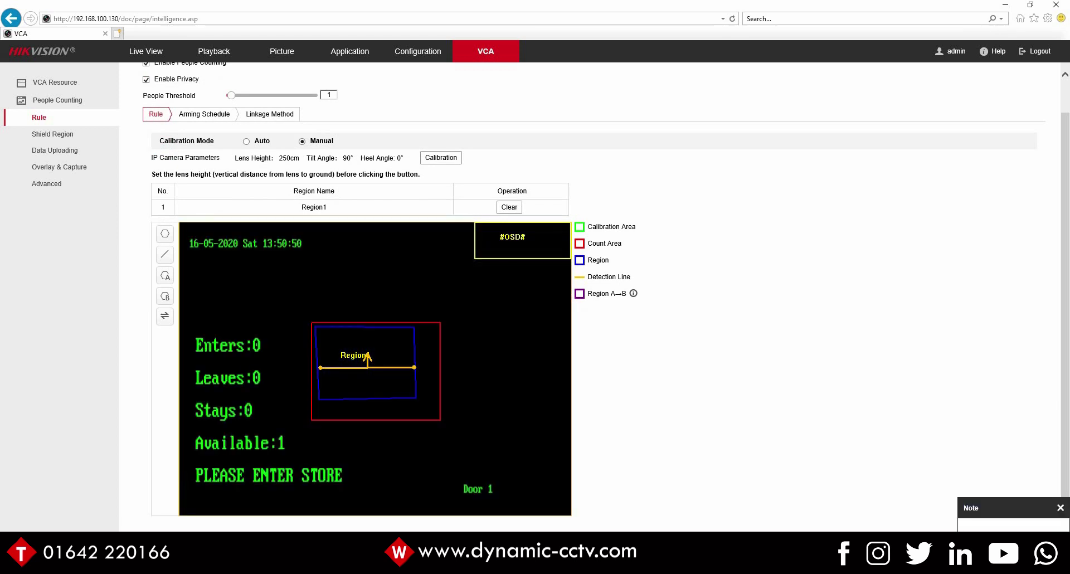
pyautogui.scroll(1, 599, 297)
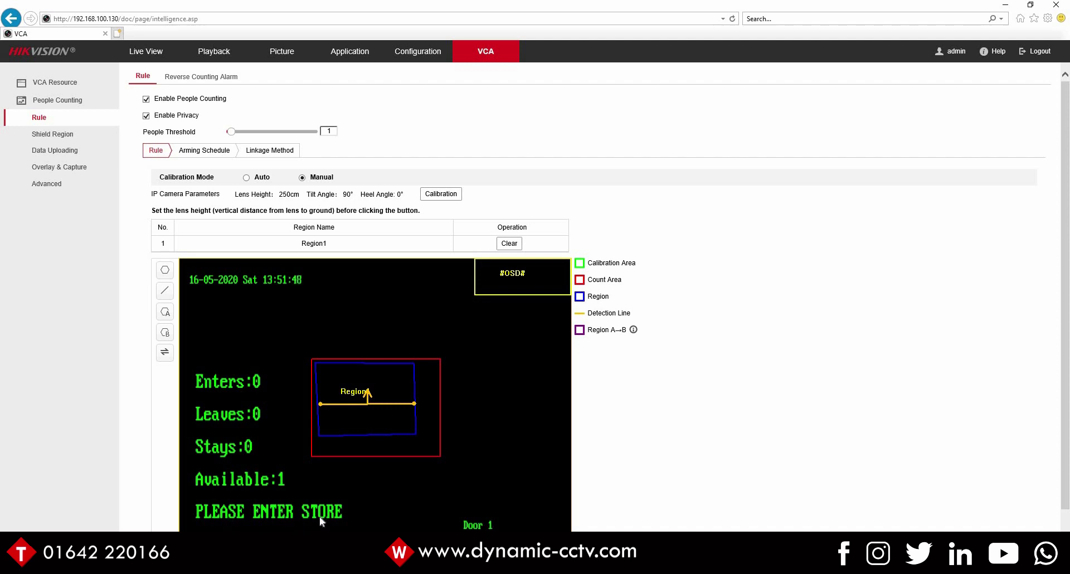
# Open the camera's image OSD settings to review the text overlay lines
pyautogui.click(400, 56)
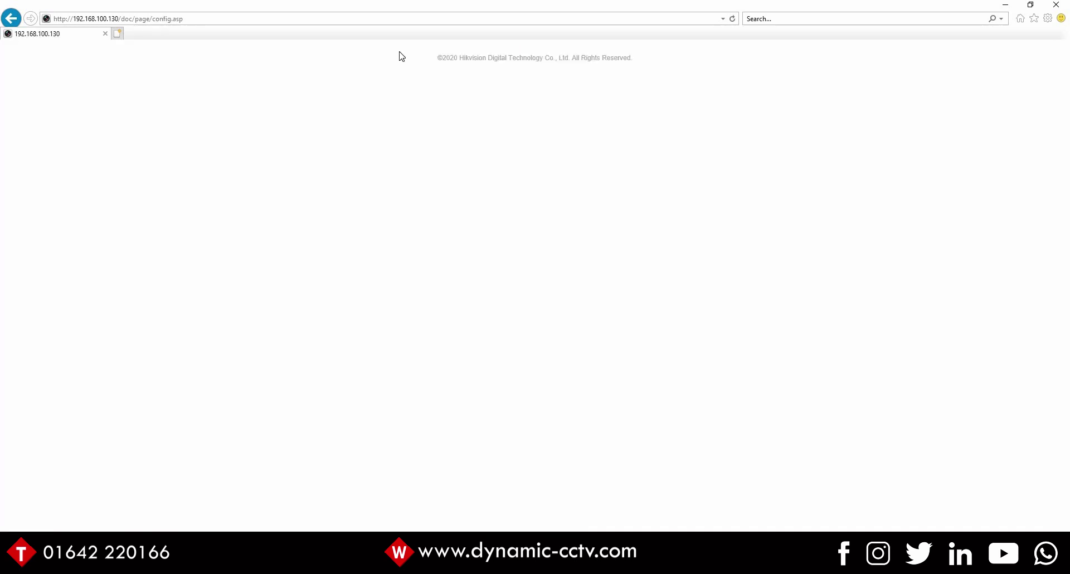
pyautogui.click(47, 221)
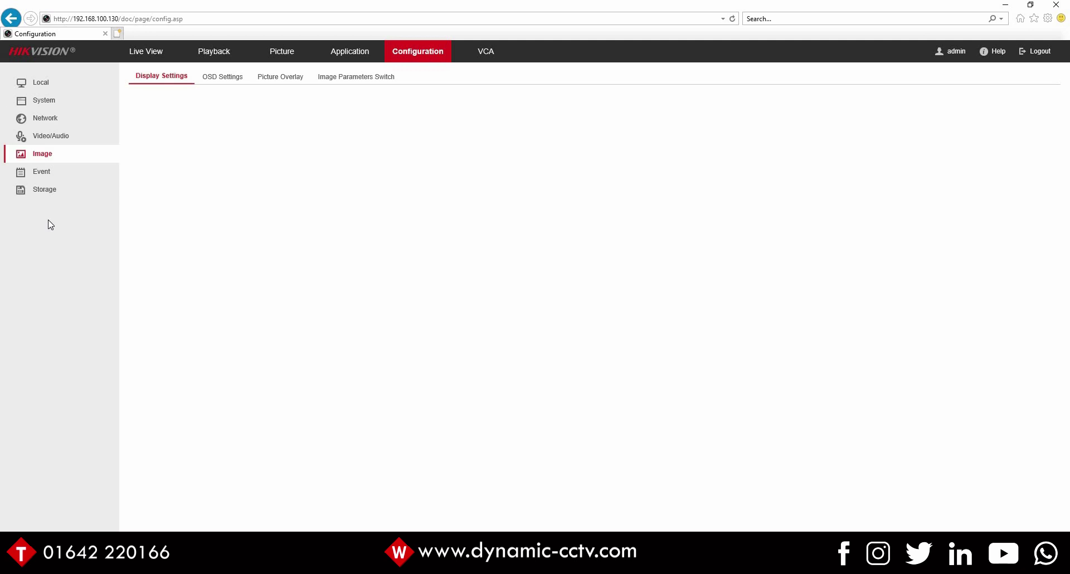
pyautogui.click(211, 78)
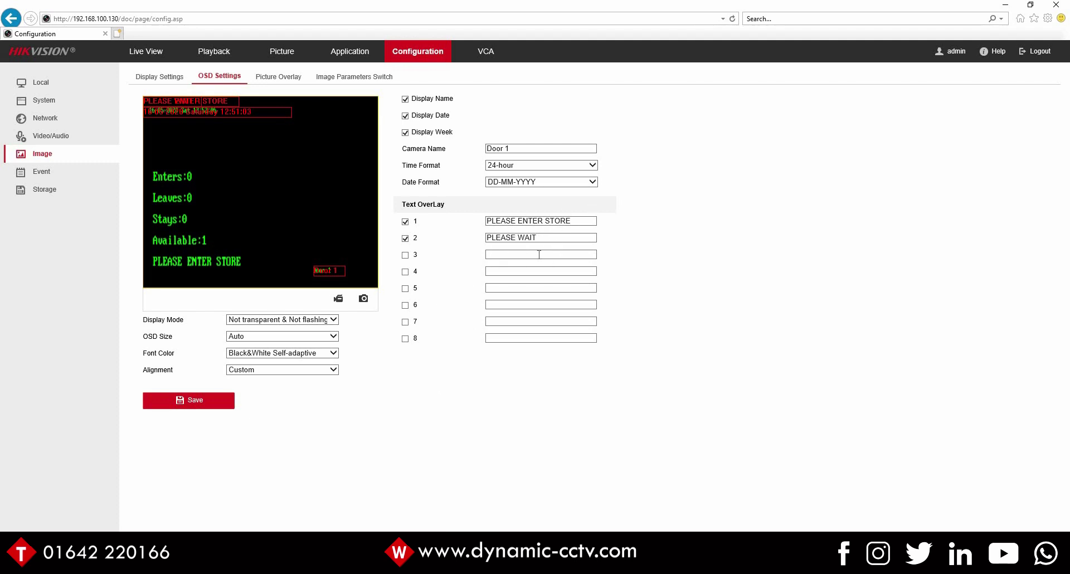
# View the people counting rule's reverse counting alarm settings and return to the camera's live view
pyautogui.click(486, 51)
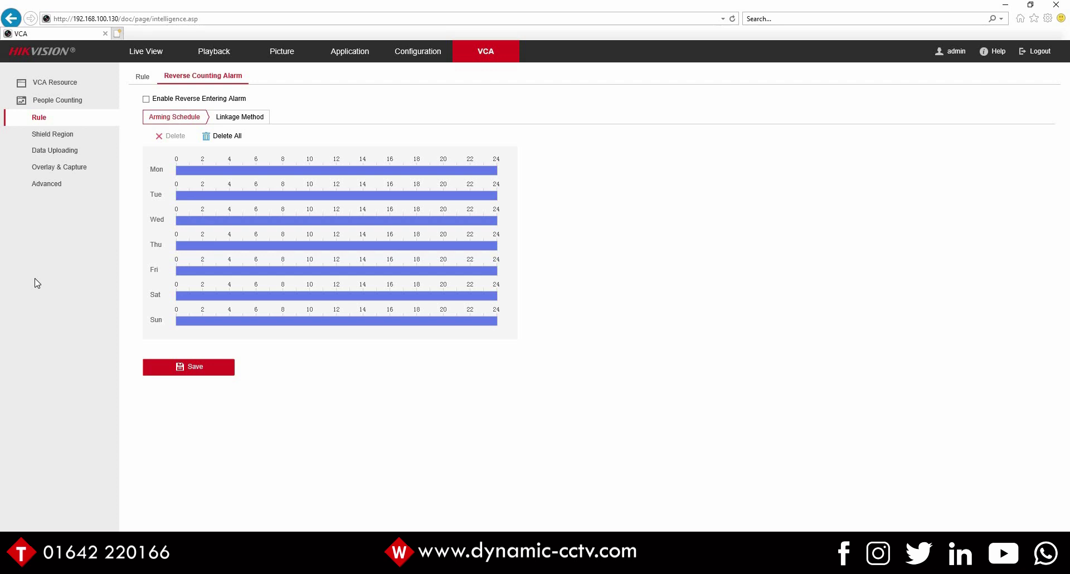
pyautogui.click(144, 56)
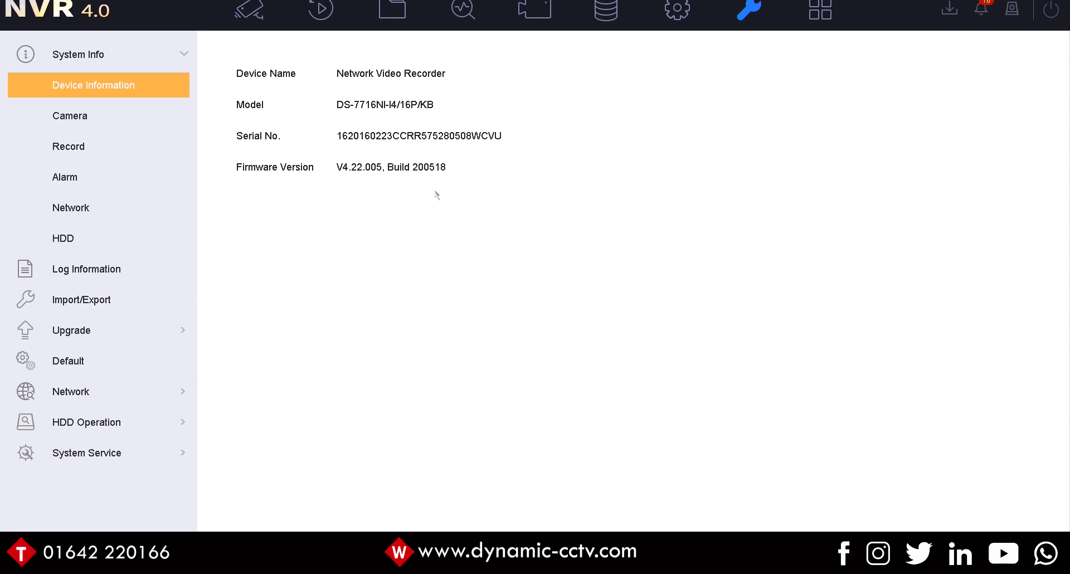
# Open the NVR's camera group settings and inspect the daily counting reset time
pyautogui.click(535, 9)
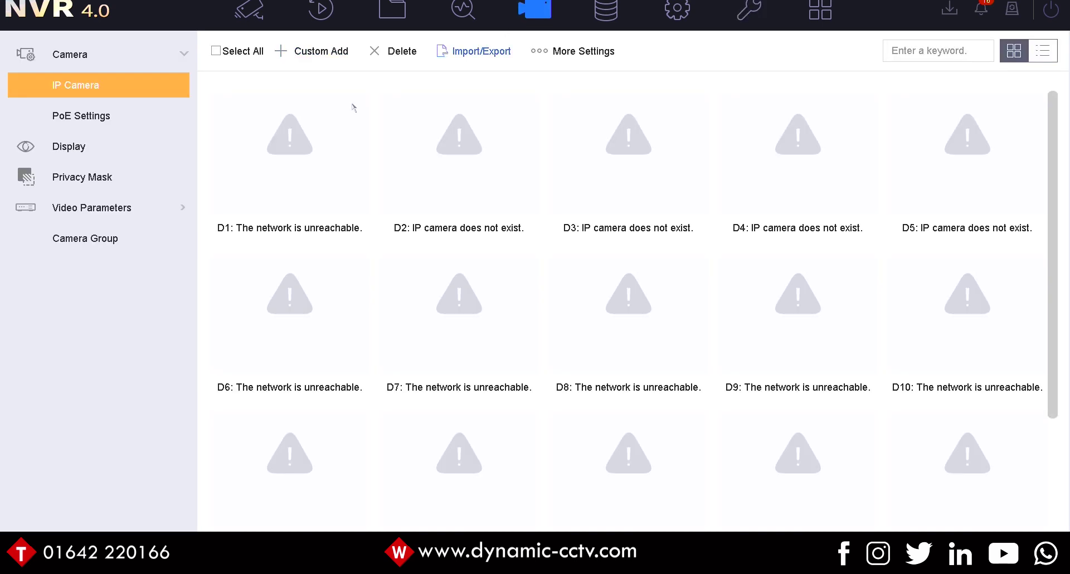
pyautogui.click(112, 244)
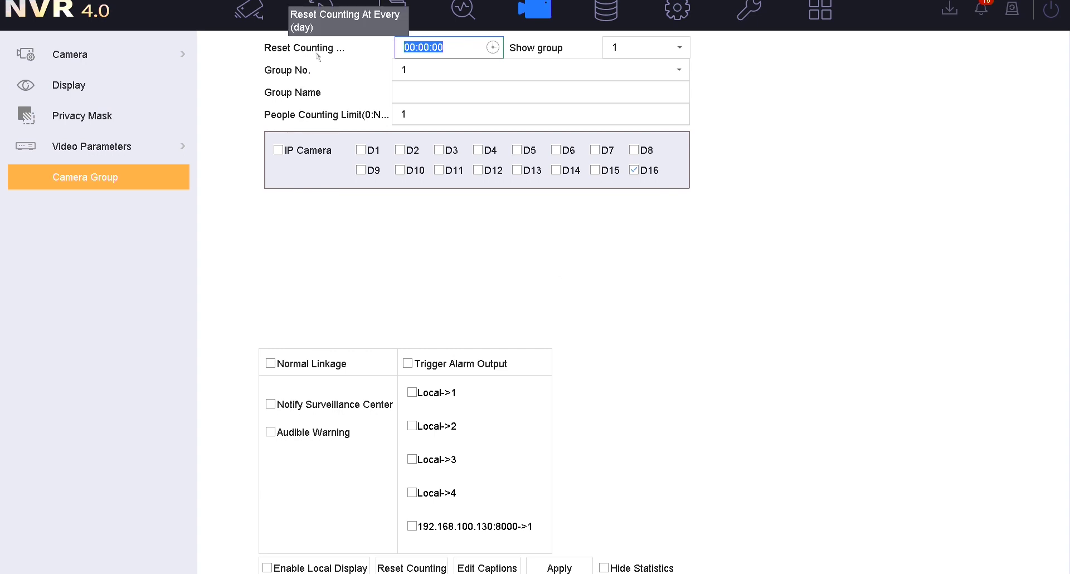
pyautogui.click(335, 53)
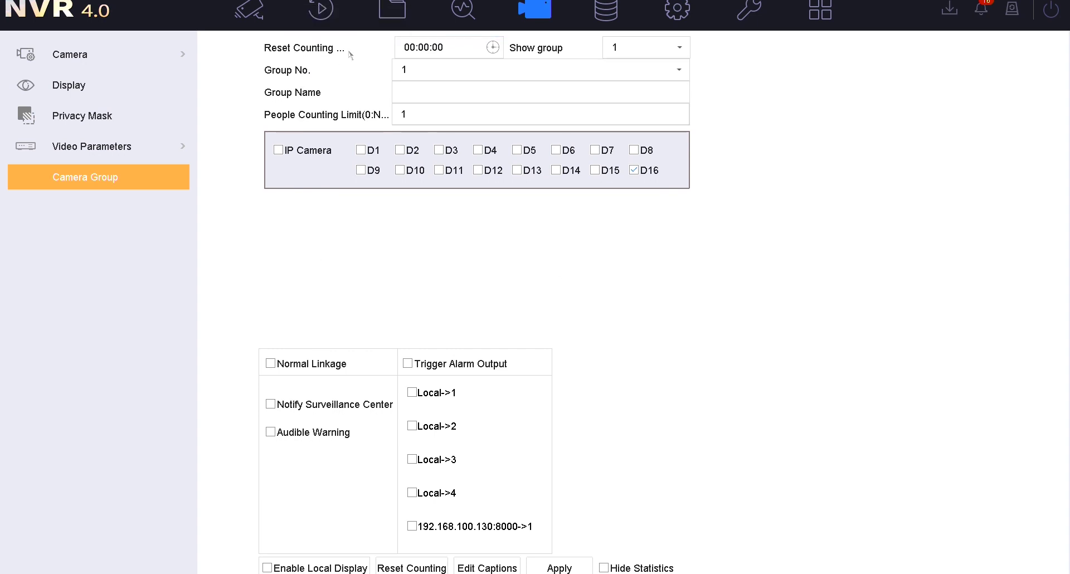
pyautogui.click(412, 47)
pyautogui.click(429, 49)
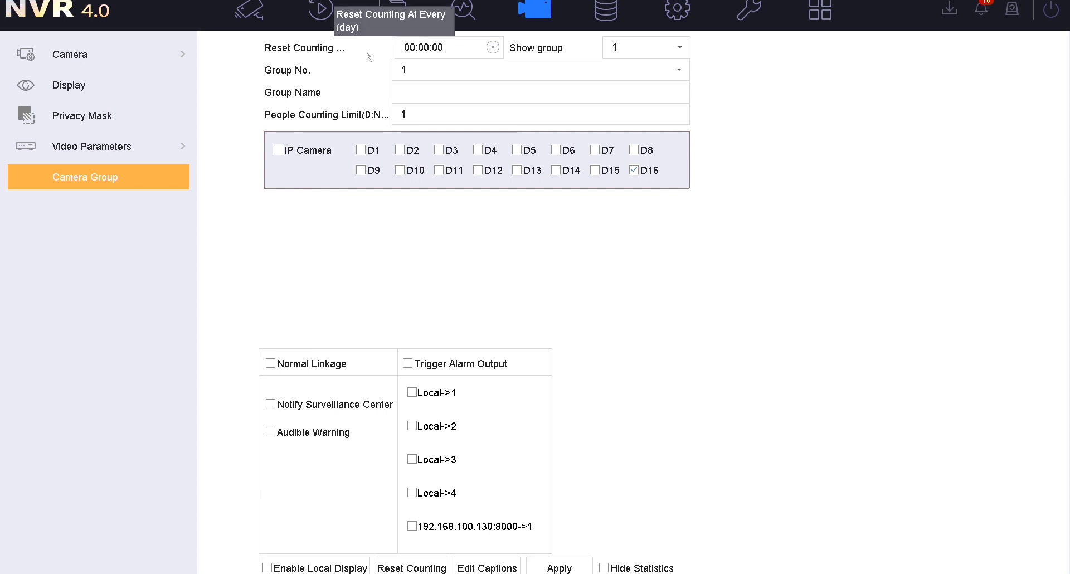
# Review the available shown groups and group numbers, keeping group 1 selected for both
pyautogui.click(617, 53)
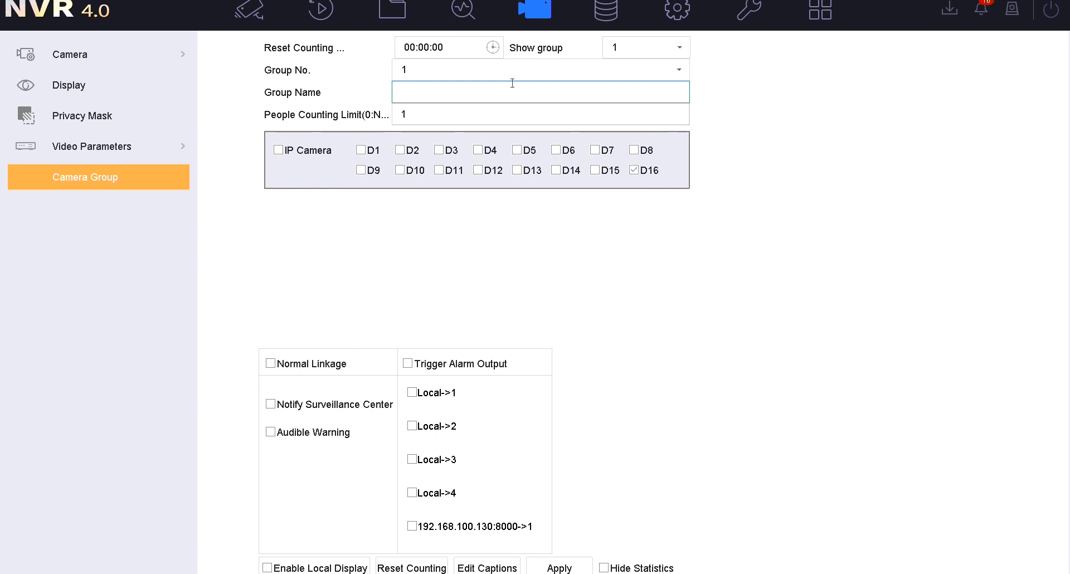
pyautogui.click(623, 49)
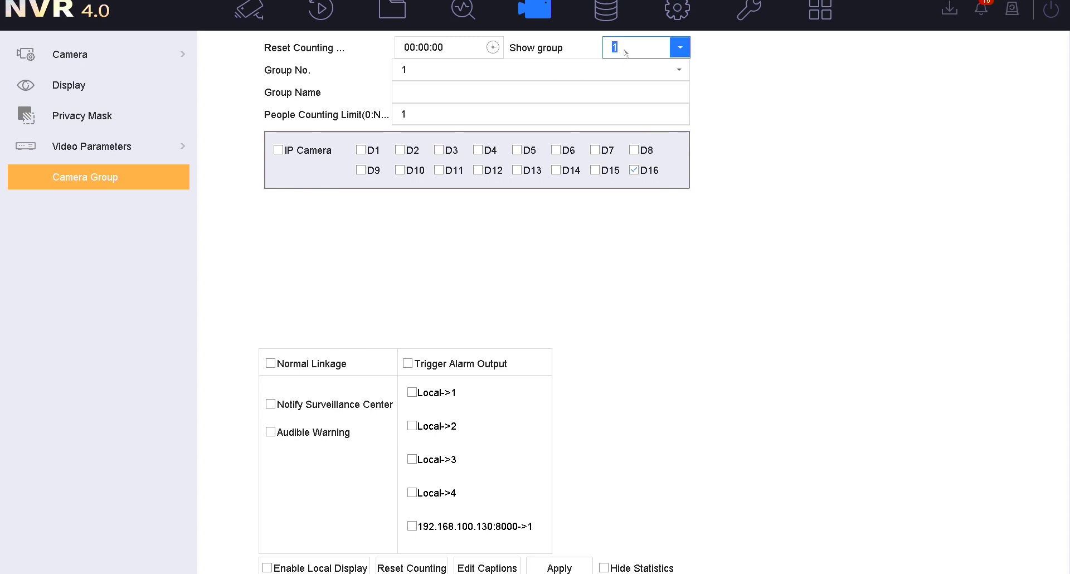
pyautogui.click(680, 52)
pyautogui.click(633, 78)
pyautogui.click(633, 79)
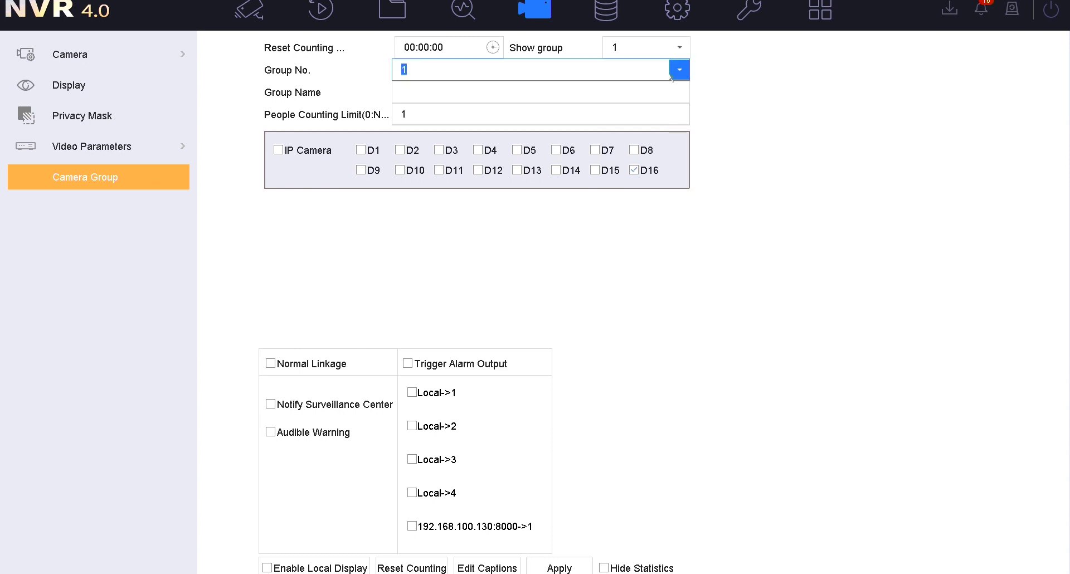
pyautogui.click(679, 71)
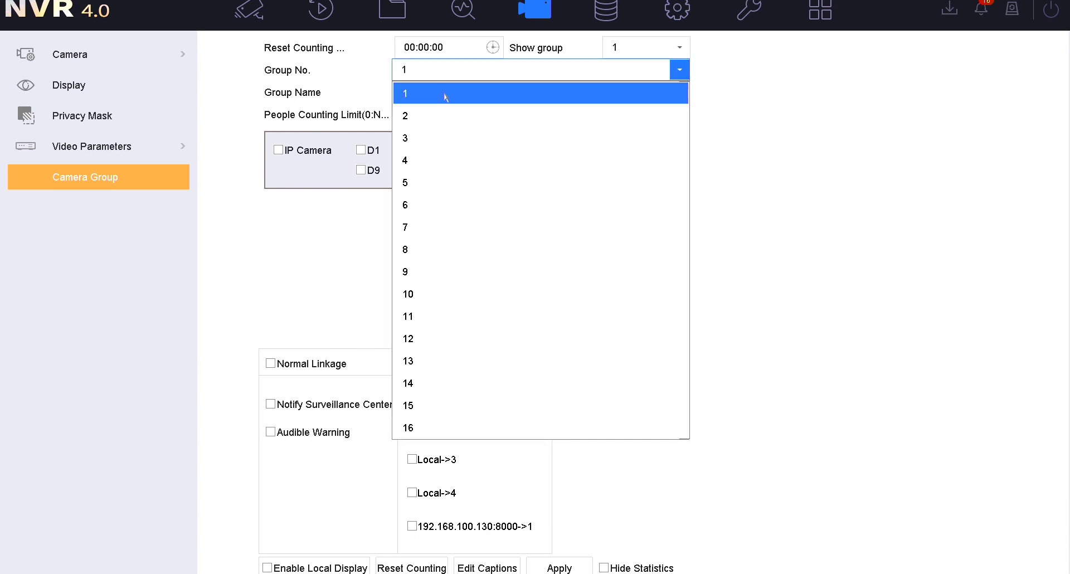
pyautogui.click(446, 95)
pyautogui.click(612, 49)
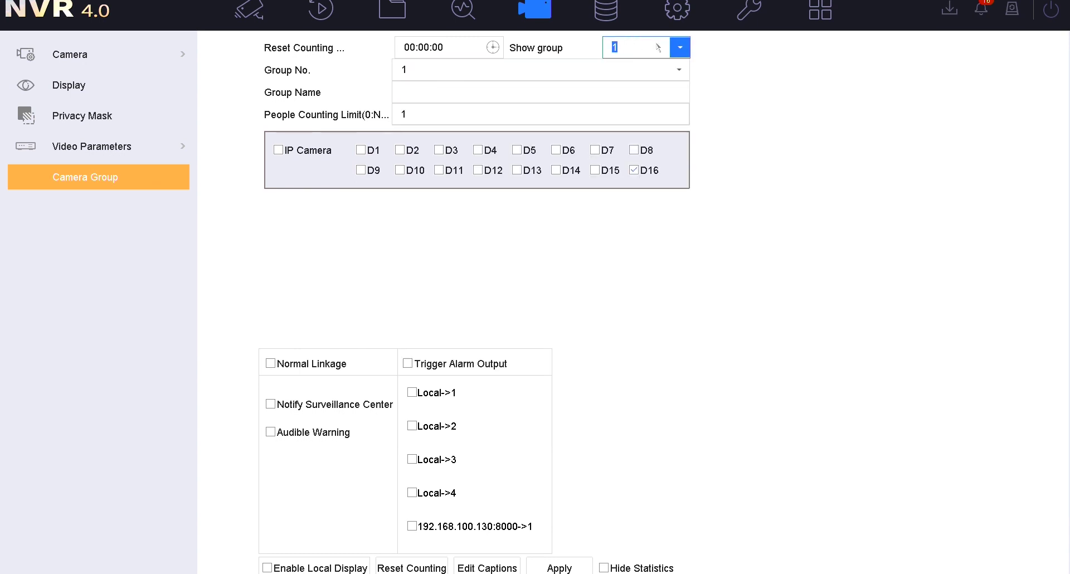
pyautogui.click(680, 50)
pyautogui.click(680, 50)
# Name camera group 1 "test" and select its people counting limit
pyautogui.click(437, 110)
pyautogui.click(418, 95)
pyautogui.click(467, 134)
pyautogui.click(425, 153)
pyautogui.click(468, 134)
pyautogui.click(542, 194)
pyautogui.click(420, 115)
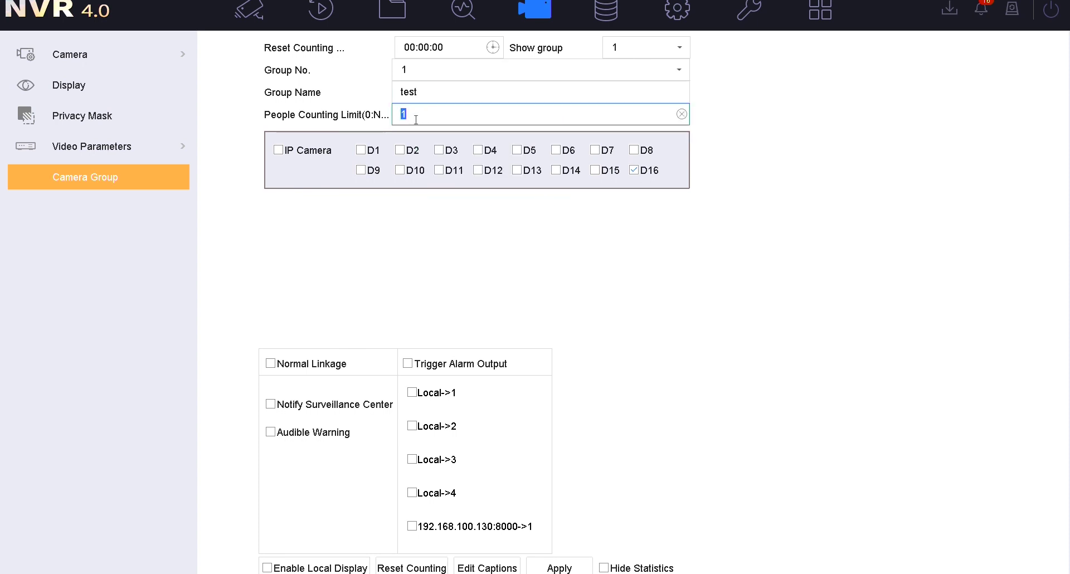
# Switch the group number to 2 and back to 1, and return to the people counting limit
pyautogui.click(673, 74)
pyautogui.click(405, 113)
pyautogui.click(405, 117)
pyautogui.click(677, 69)
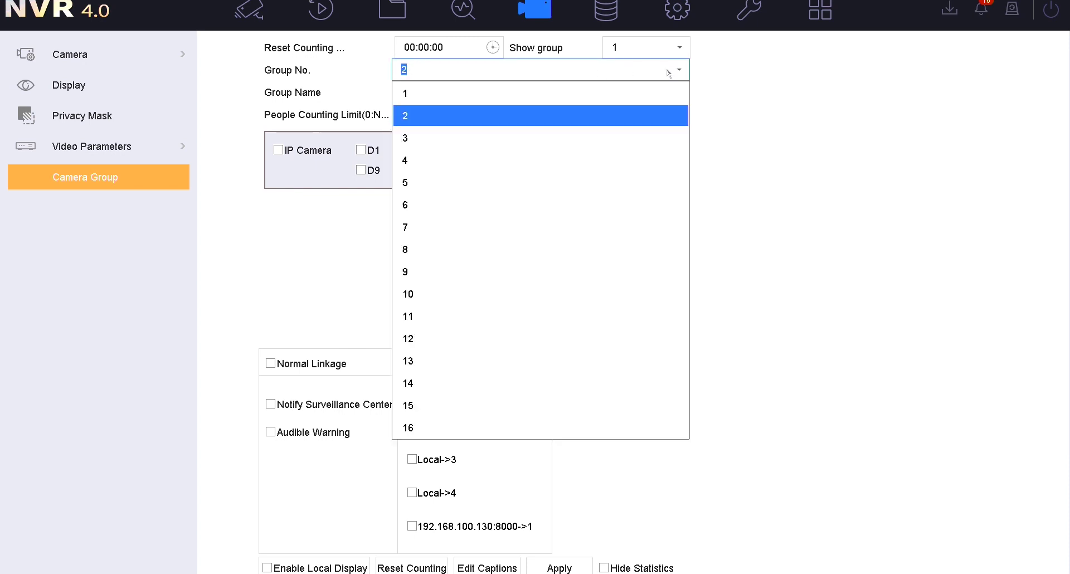
pyautogui.click(518, 93)
pyautogui.click(402, 114)
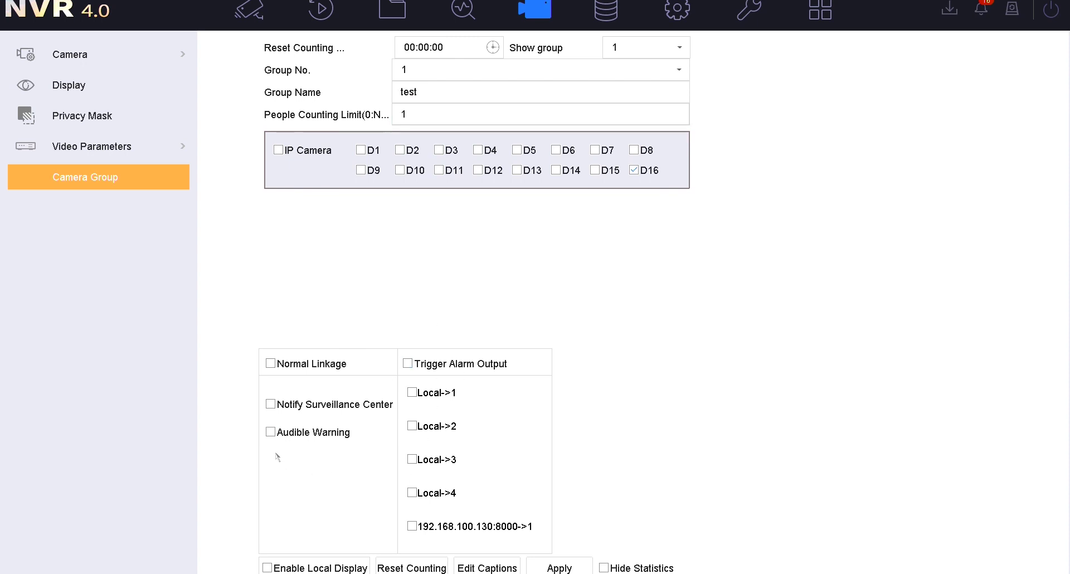
# Try enabling the audible warning linkage for group 1 and leave for the NVR's live view
pyautogui.click(270, 432)
pyautogui.click(247, 24)
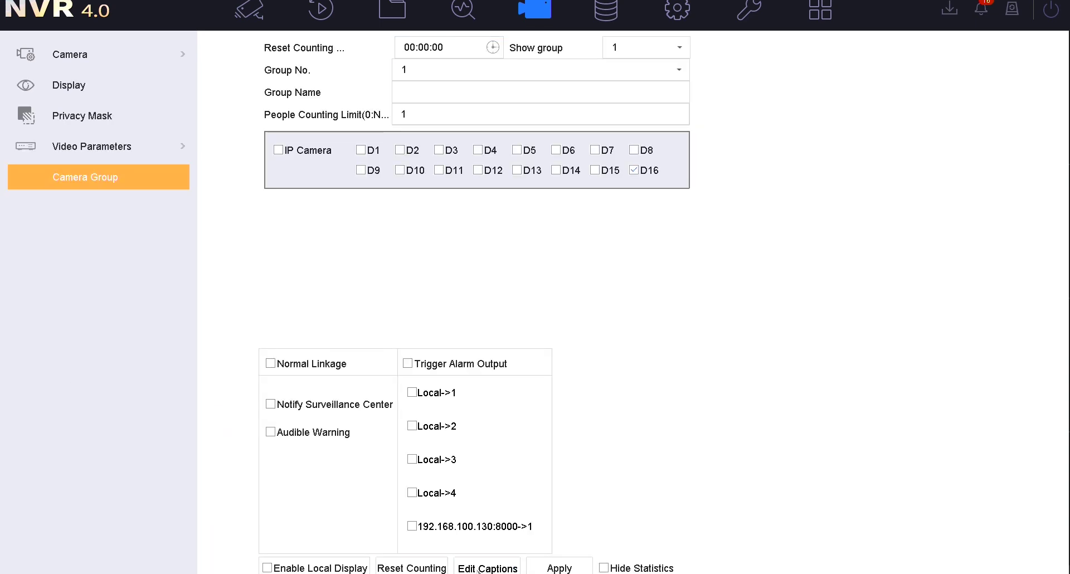
# Open the caption editor in the camera group settings and review the top, green, red, stay and available captions
pyautogui.click(486, 568)
pyautogui.doubleClick(330, 230)
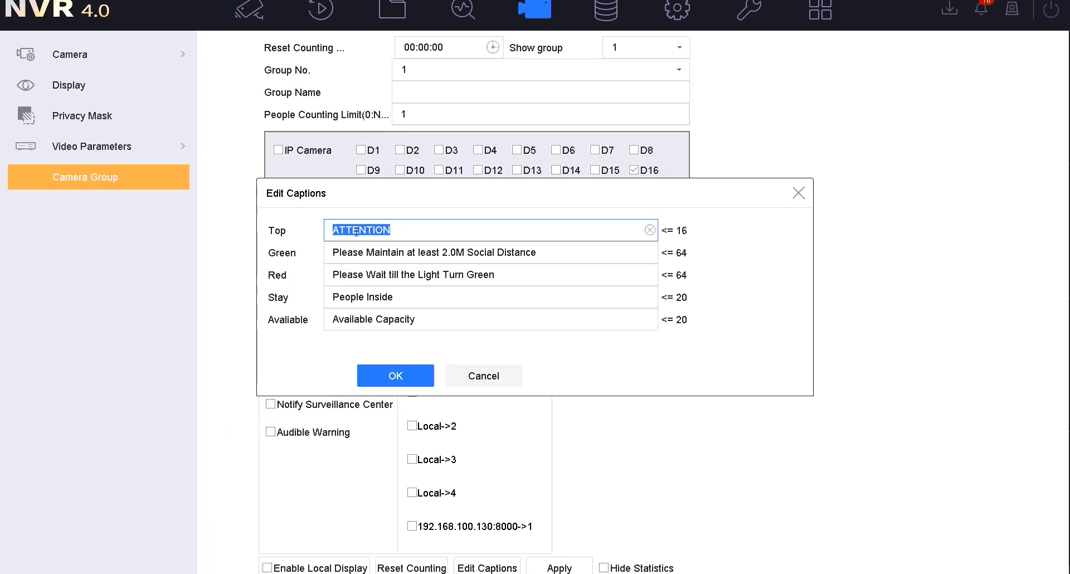
pyautogui.click(384, 252)
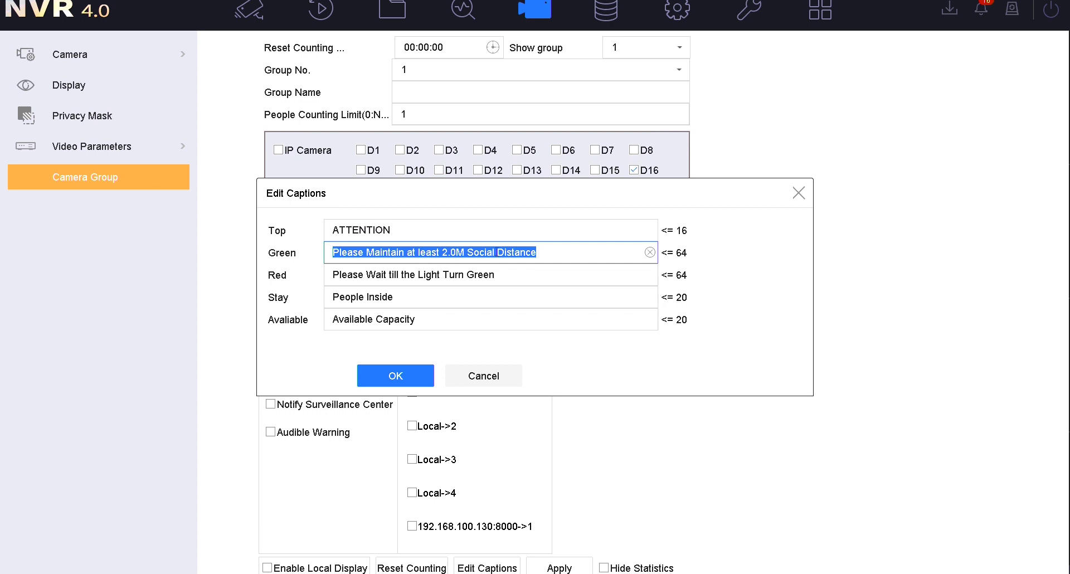
pyautogui.click(350, 275)
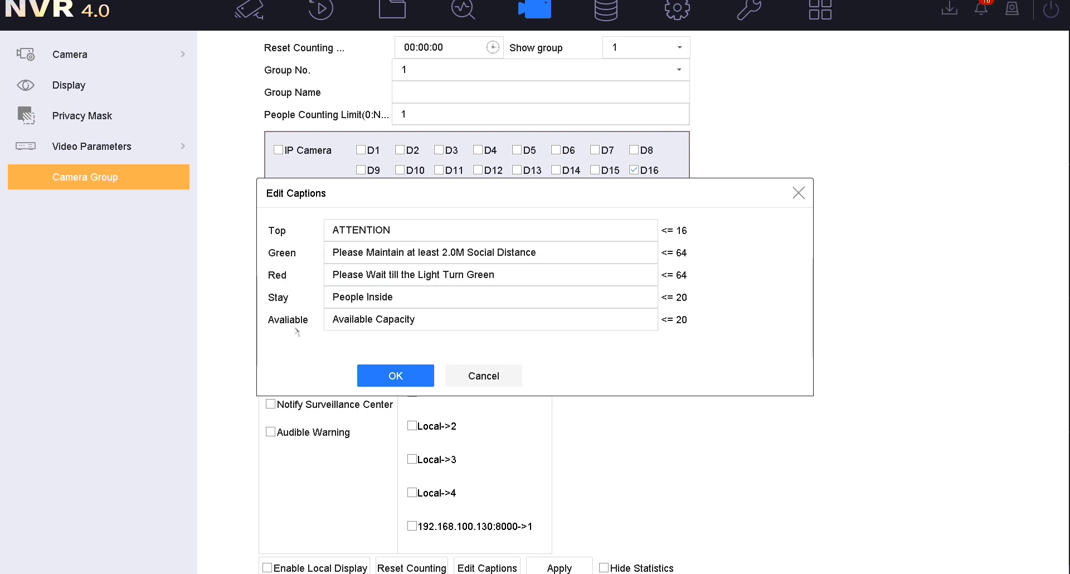
pyautogui.click(328, 301)
pyautogui.click(329, 328)
pyautogui.click(334, 342)
pyautogui.click(647, 257)
pyautogui.click(685, 244)
pyautogui.click(649, 315)
# Replace the green caption with "Please enter store" and confirm the captions
pyautogui.click(552, 249)
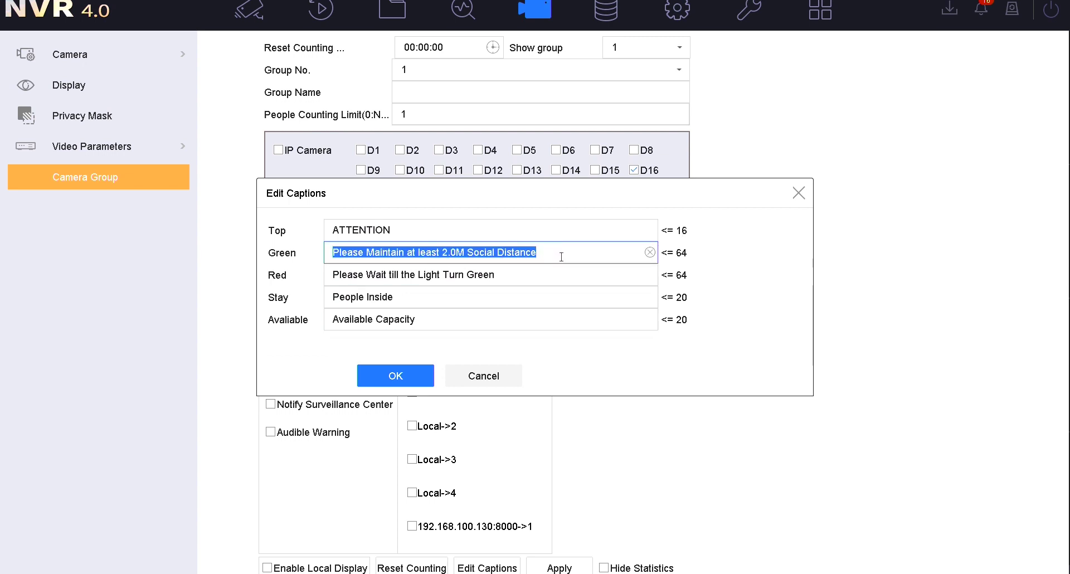
pyautogui.click(559, 256)
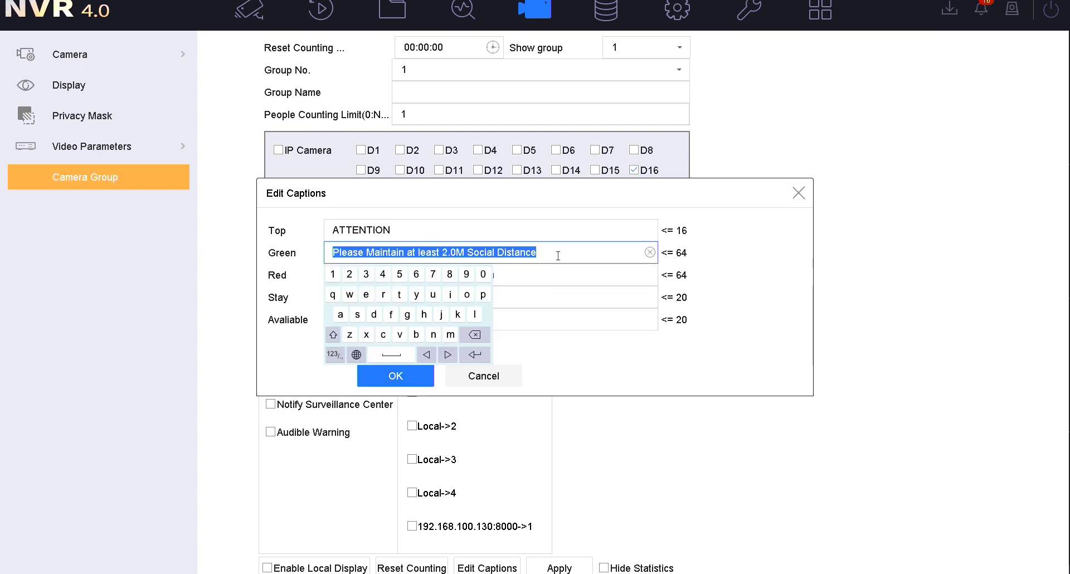
pyautogui.click(474, 334)
pyautogui.click(474, 334)
pyautogui.moveTo(482, 334); pyautogui.dragTo(483, 334)
pyautogui.click(333, 335)
pyautogui.click(484, 294)
pyautogui.click(333, 335)
pyautogui.click(475, 314)
pyautogui.click(366, 294)
pyautogui.click(341, 314)
pyautogui.click(357, 314)
pyautogui.click(366, 294)
pyautogui.click(392, 355)
pyautogui.click(366, 295)
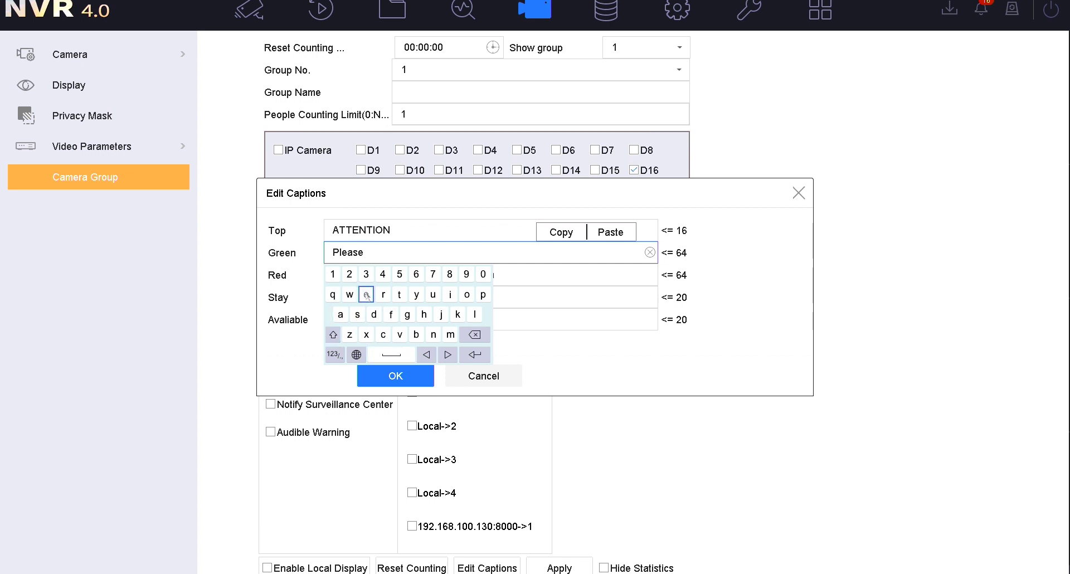
pyautogui.click(433, 334)
pyautogui.click(400, 294)
pyautogui.click(366, 294)
pyautogui.click(383, 294)
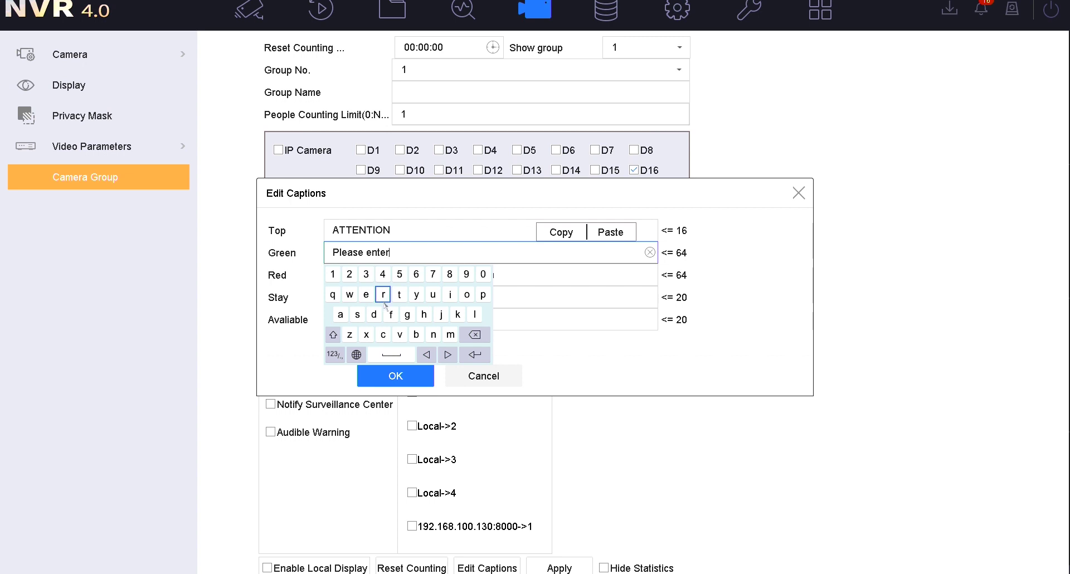
pyautogui.click(357, 314)
pyautogui.click(400, 295)
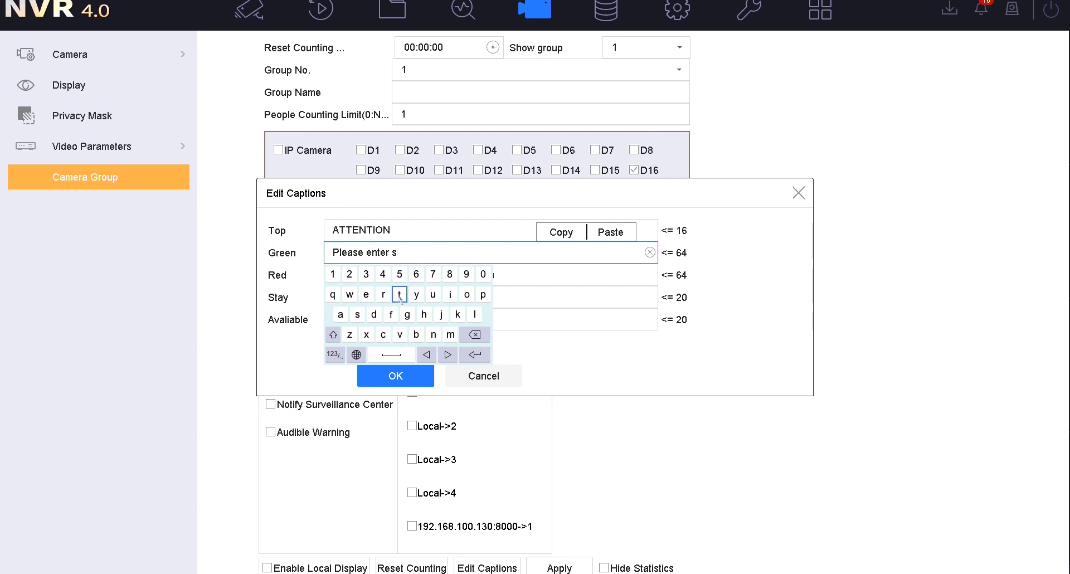
pyautogui.click(466, 295)
pyautogui.click(366, 295)
pyautogui.click(475, 354)
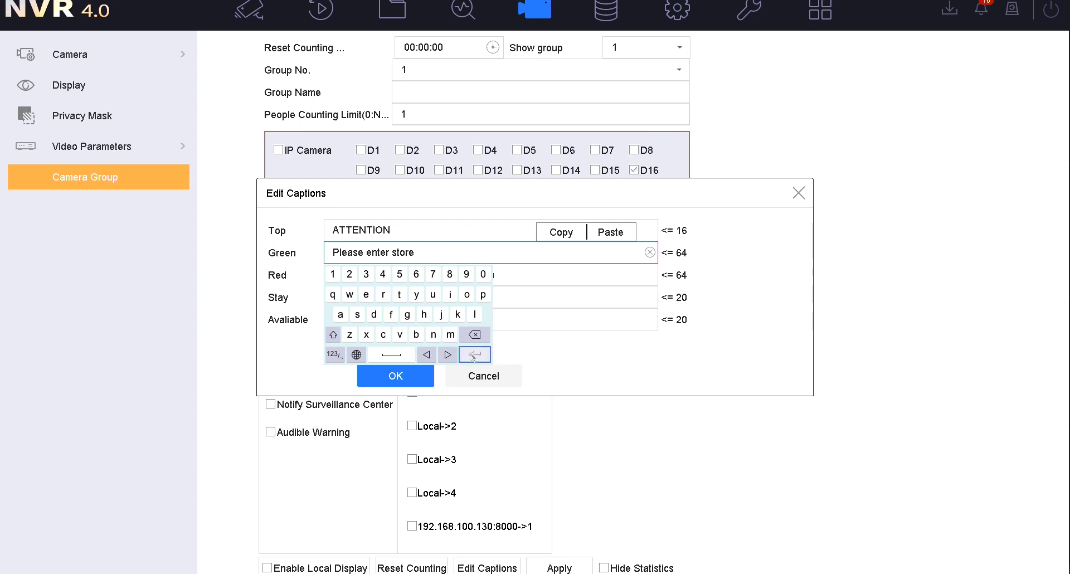
pyautogui.click(395, 377)
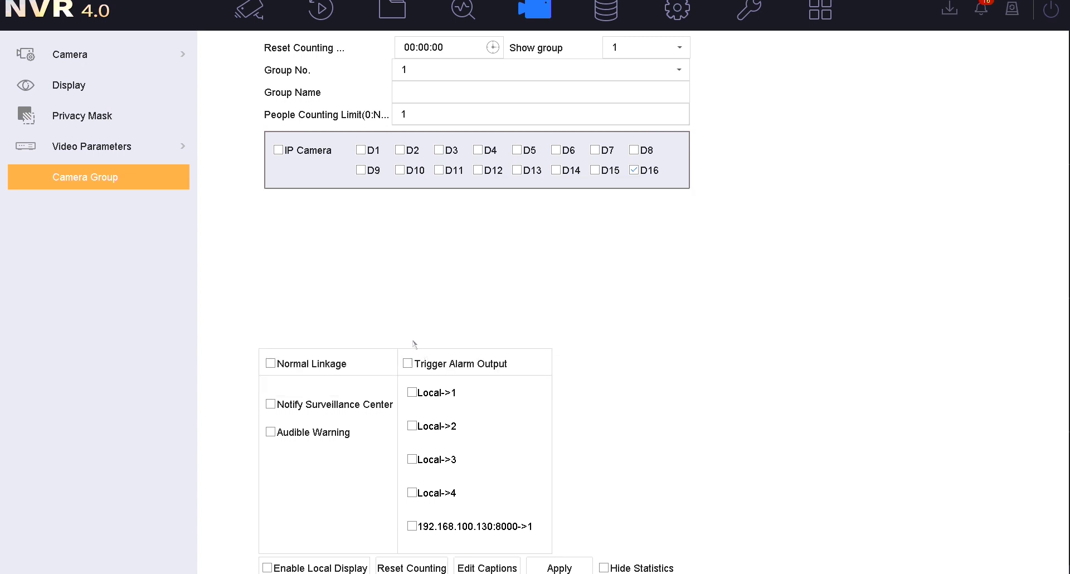